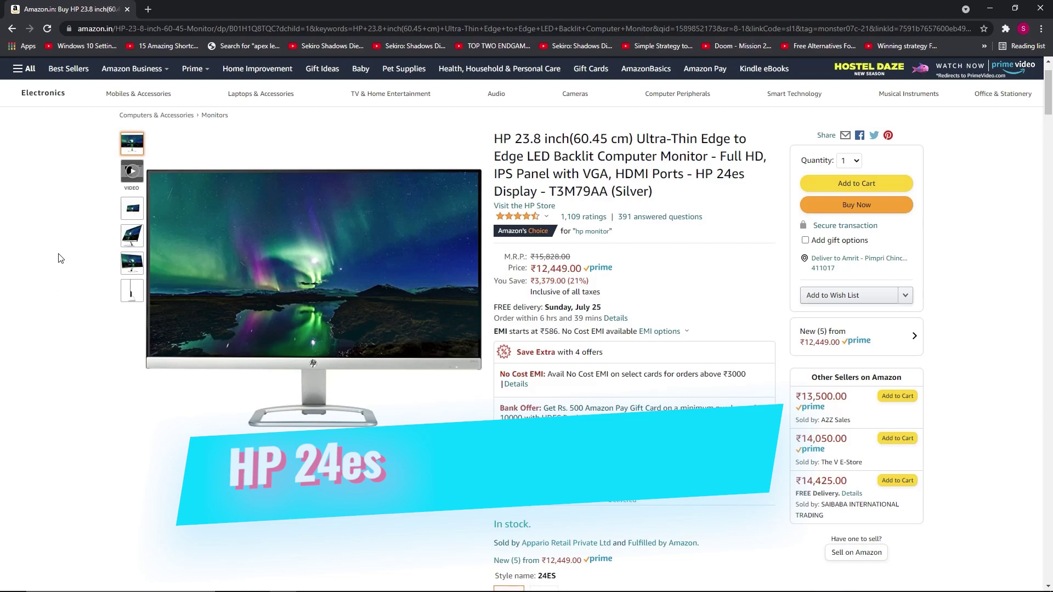
View the HP 24es angled and front images and the AOC G2590VXQ rear view, then return to its Amazon.in listing
click(130, 237)
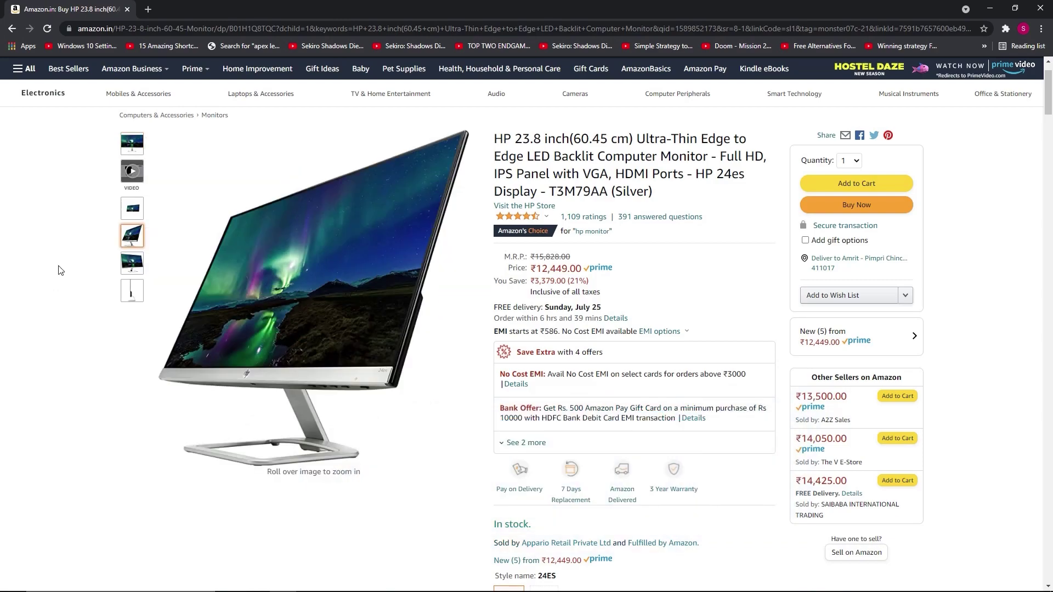
click(131, 263)
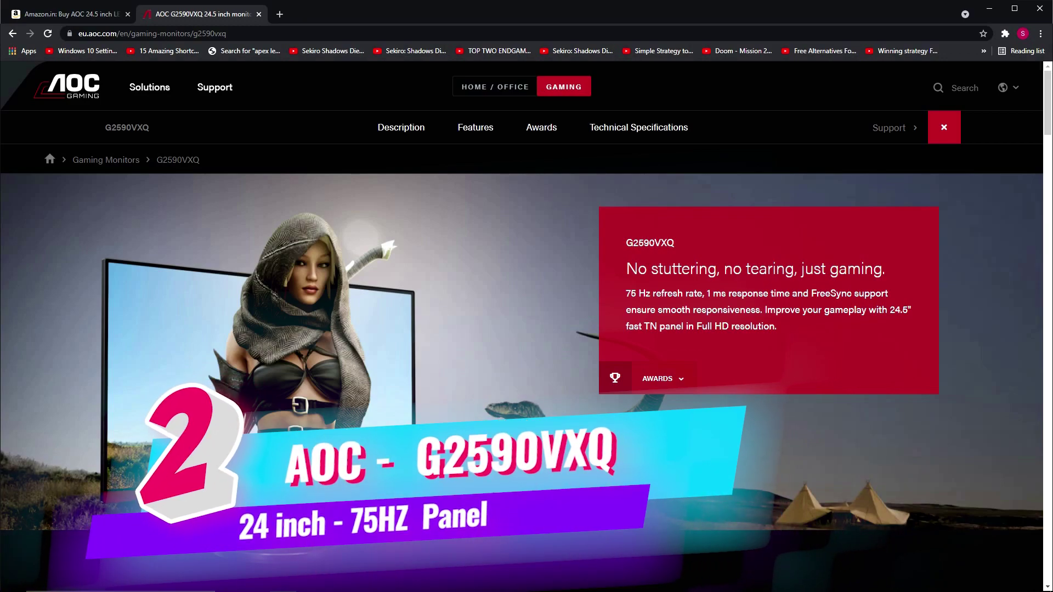
scroll(990, 218, down, 5)
scroll(990, 218, down, 3)
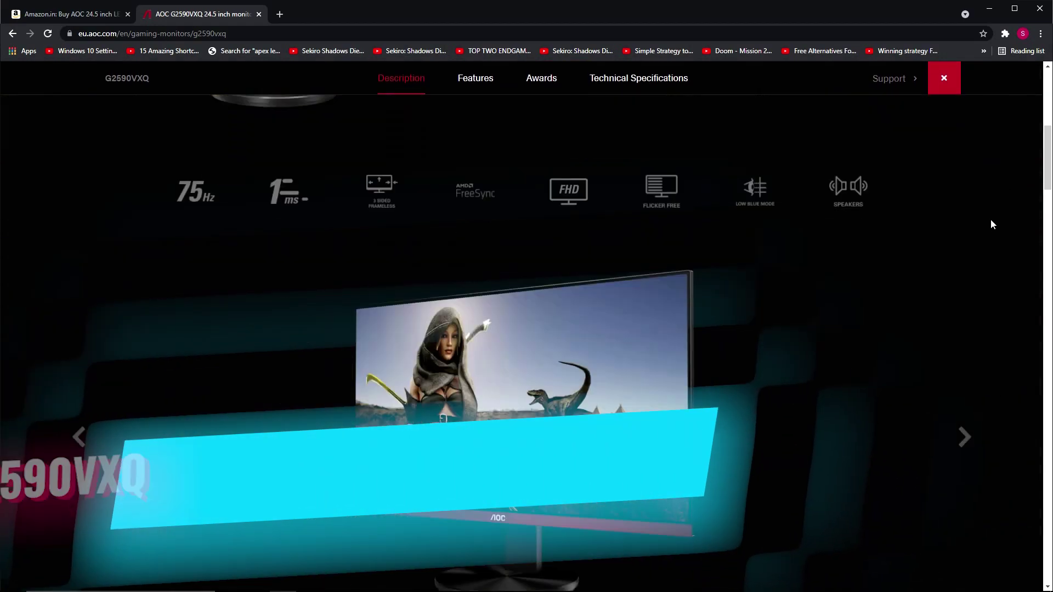
scroll(990, 218, down, 1)
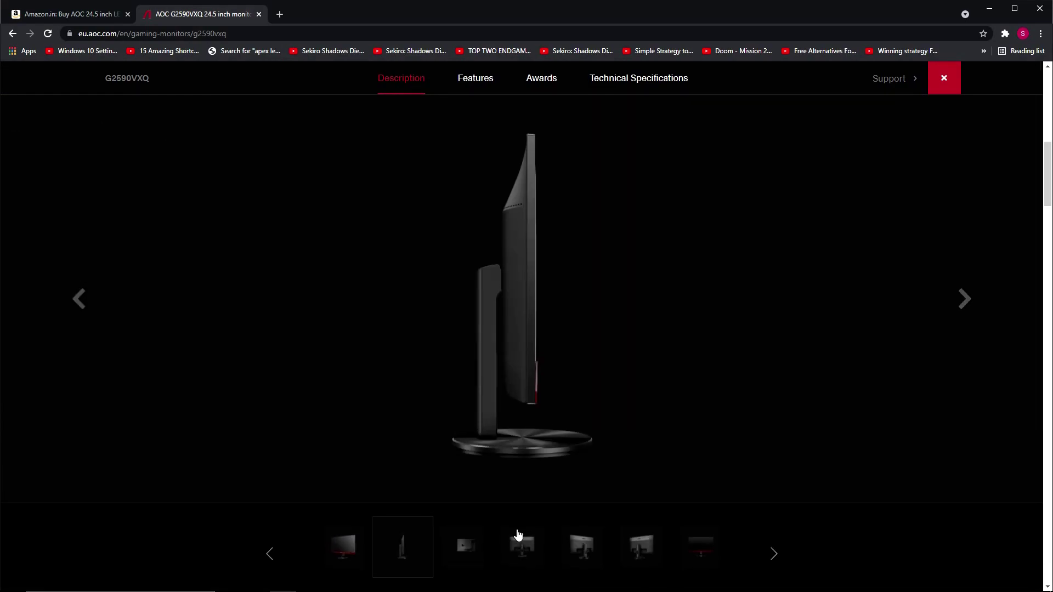
click(573, 548)
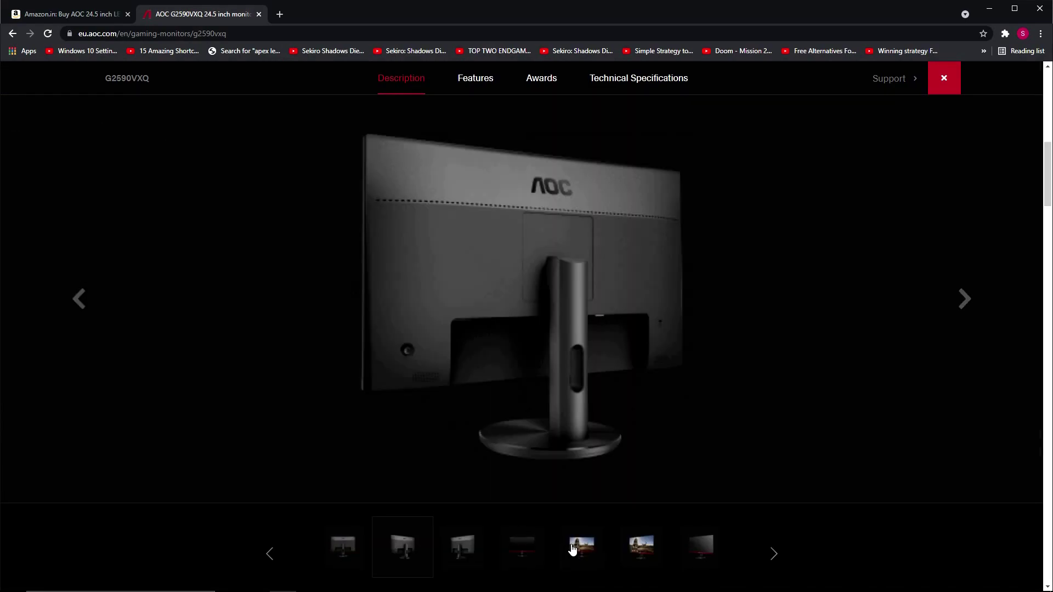
click(72, 14)
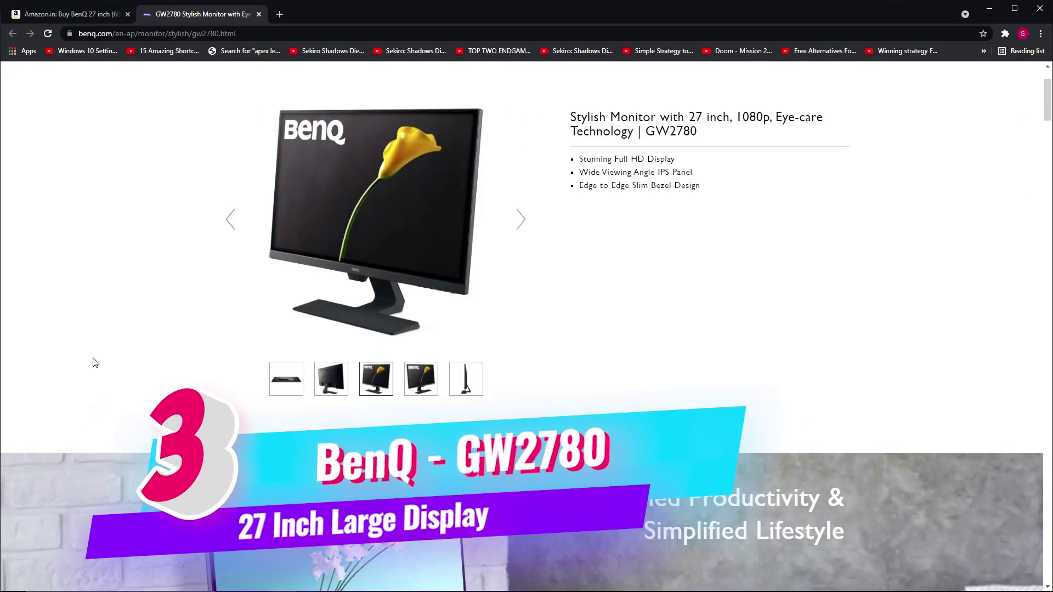
scroll(93, 361, down, 3)
scroll(93, 362, down, 2)
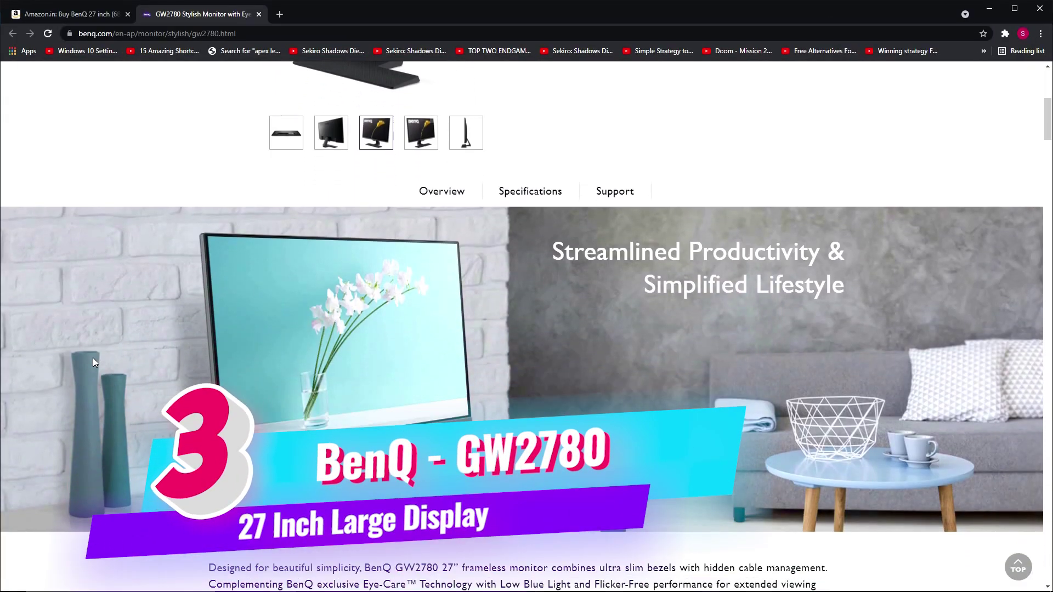
scroll(93, 362, down, 2)
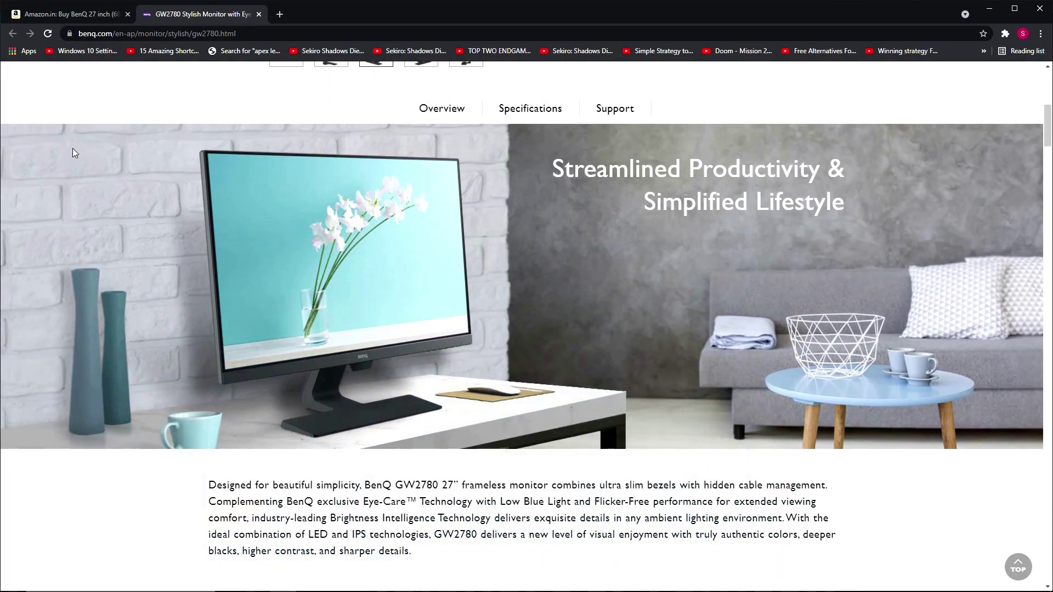
scroll(72, 148, down, 5)
scroll(114, 235, down, 3)
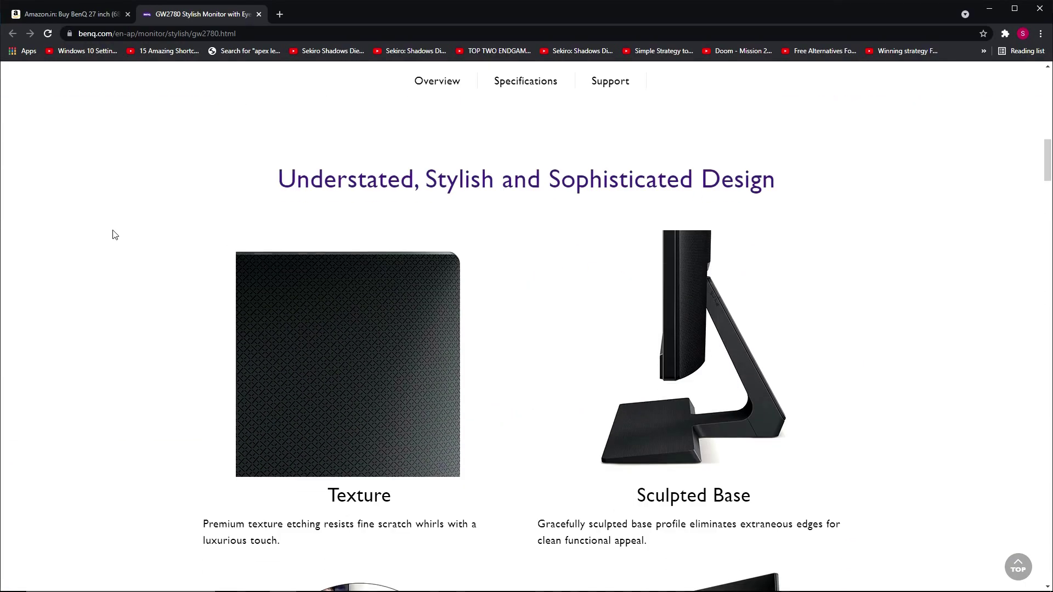
scroll(114, 235, down, 5)
scroll(114, 234, down, 5)
scroll(114, 235, down, 3)
scroll(114, 235, down, 4)
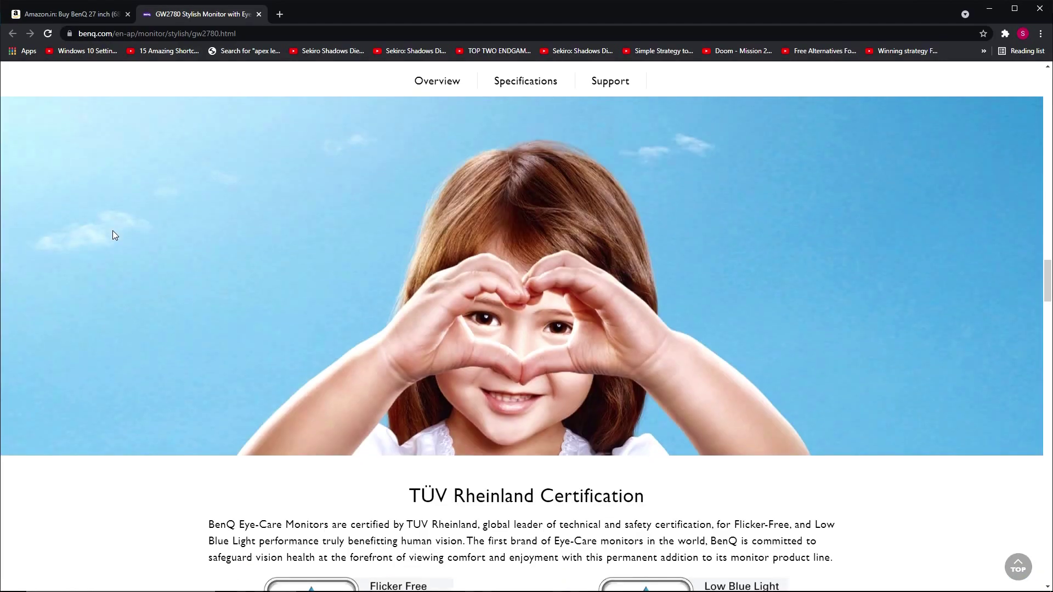
scroll(114, 235, down, 4)
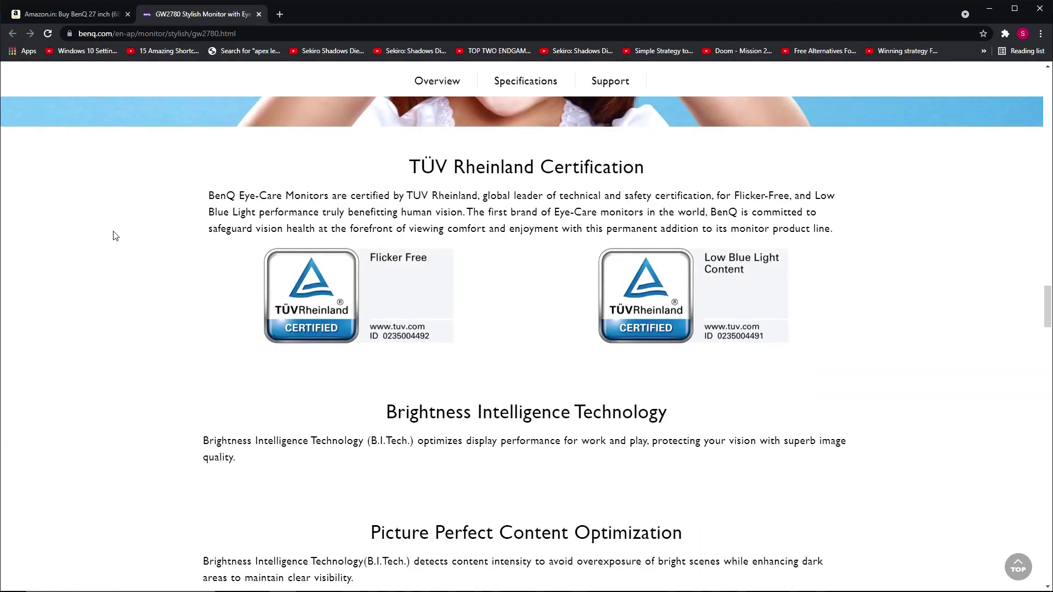
Switch to the BenQ GW2780's Amazon.in listing, then to the LG 24MP59G's Amazon.in listing
click(68, 15)
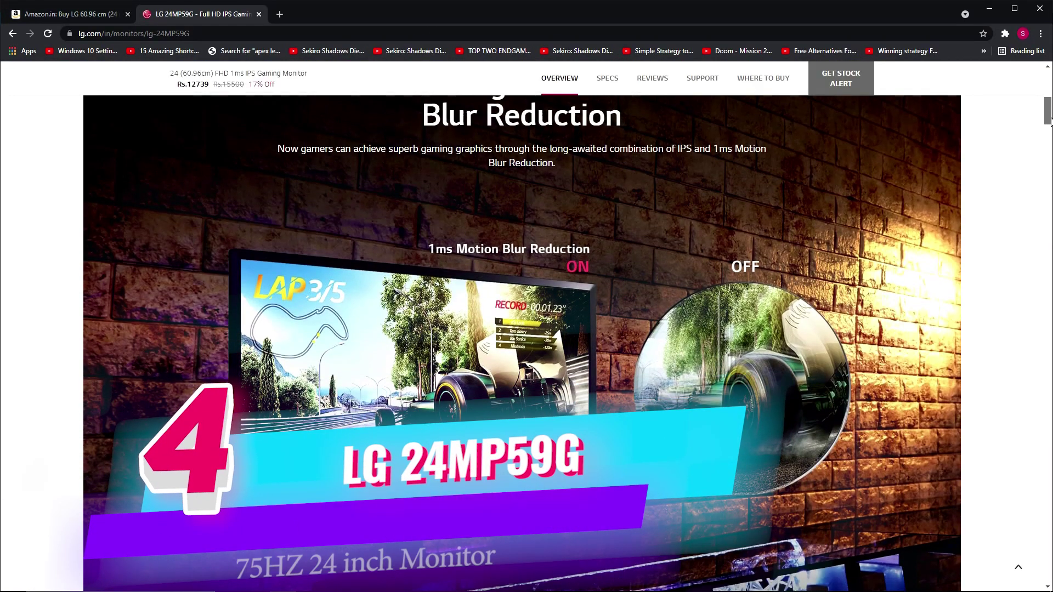
scroll(998, 227, down, 4)
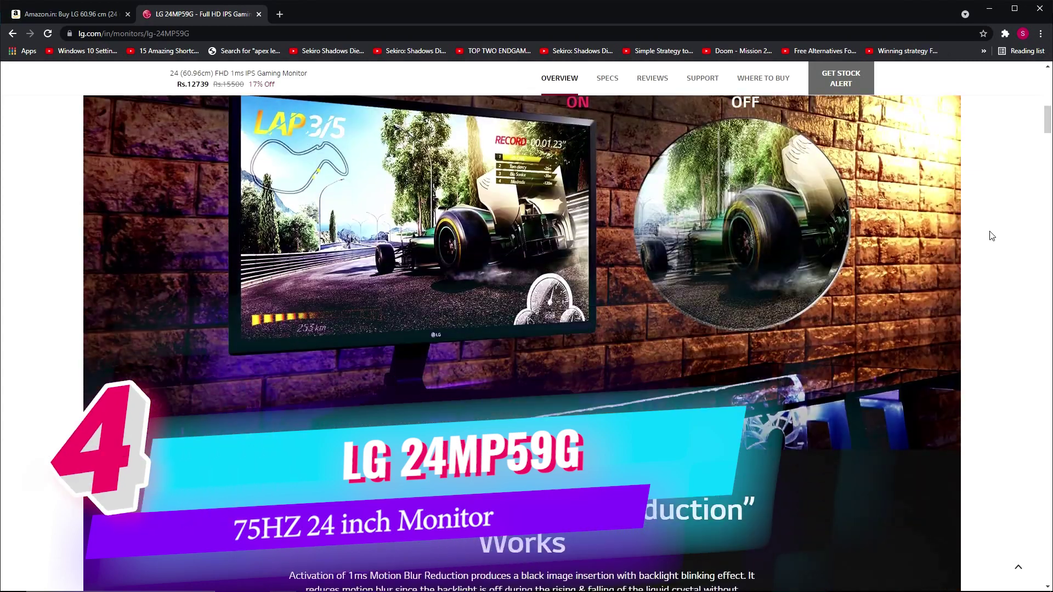
scroll(995, 230, down, 4)
scroll(991, 236, down, 5)
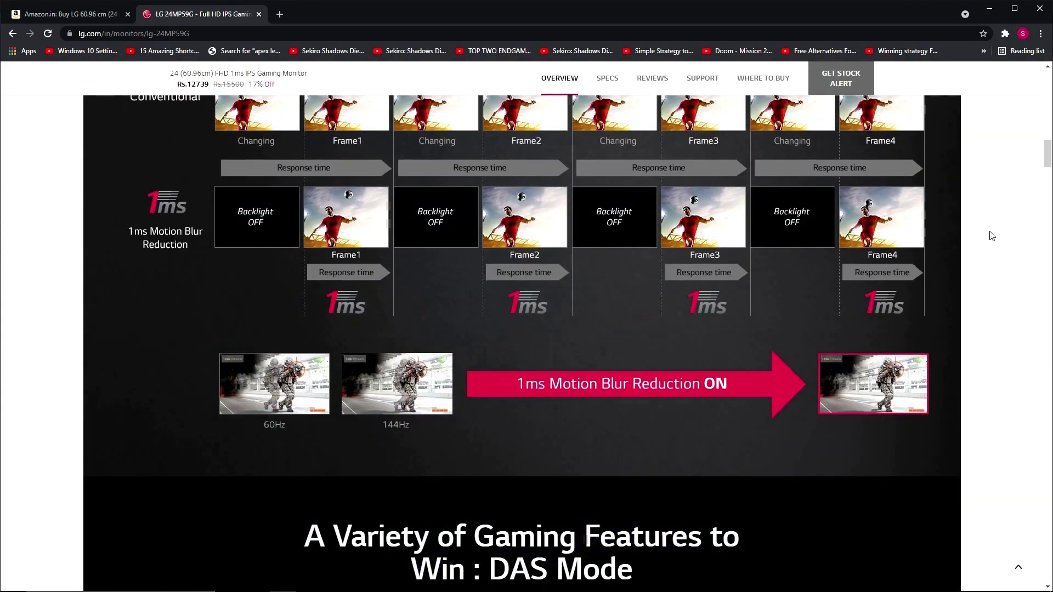
scroll(991, 236, down, 4)
scroll(991, 236, down, 3)
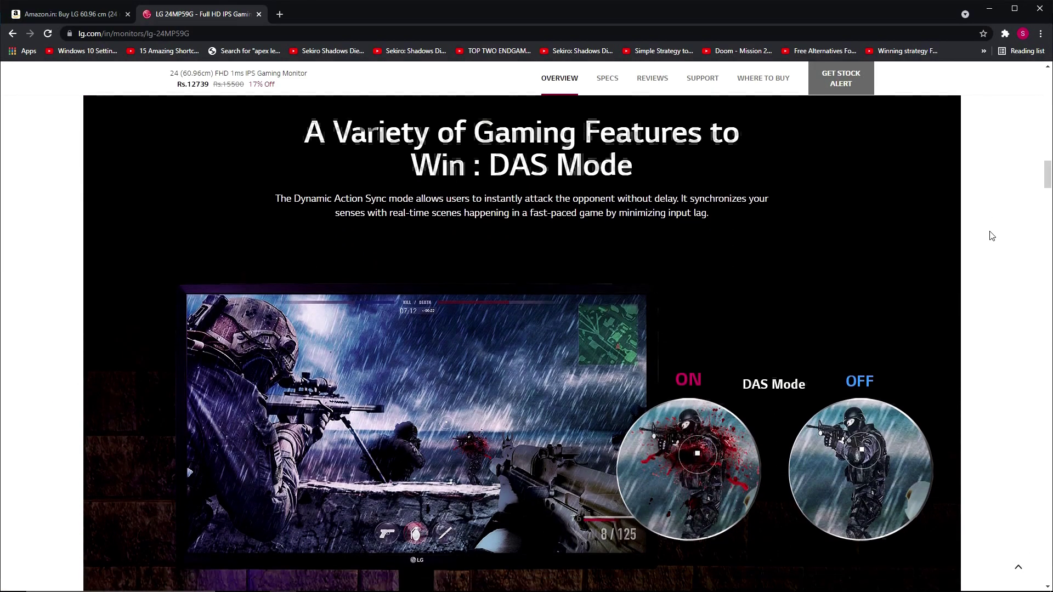
scroll(991, 236, down, 5)
scroll(992, 236, down, 4)
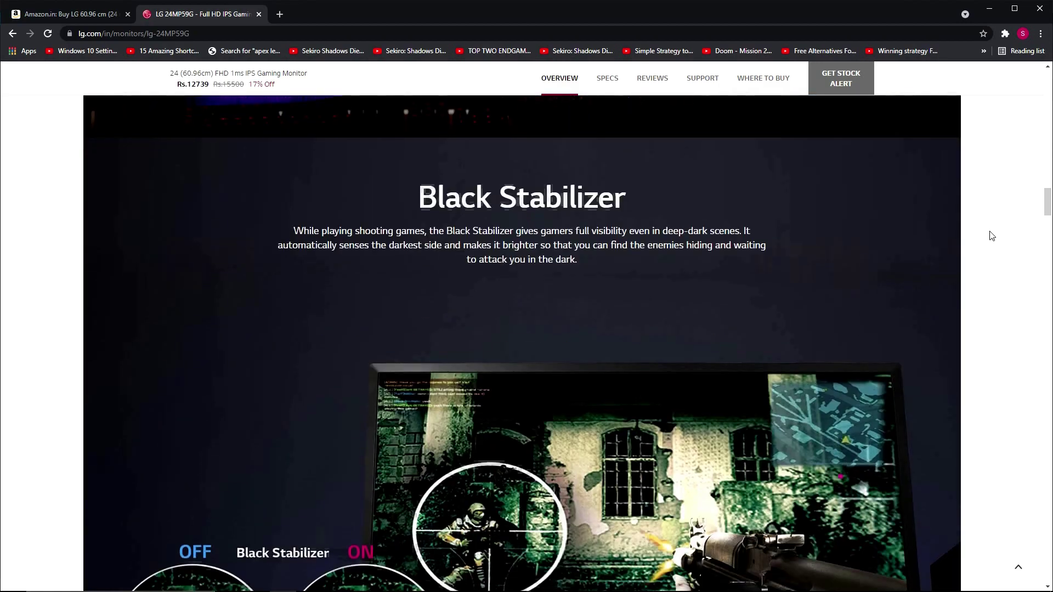
scroll(991, 236, down, 5)
scroll(991, 236, down, 4)
scroll(991, 237, down, 3)
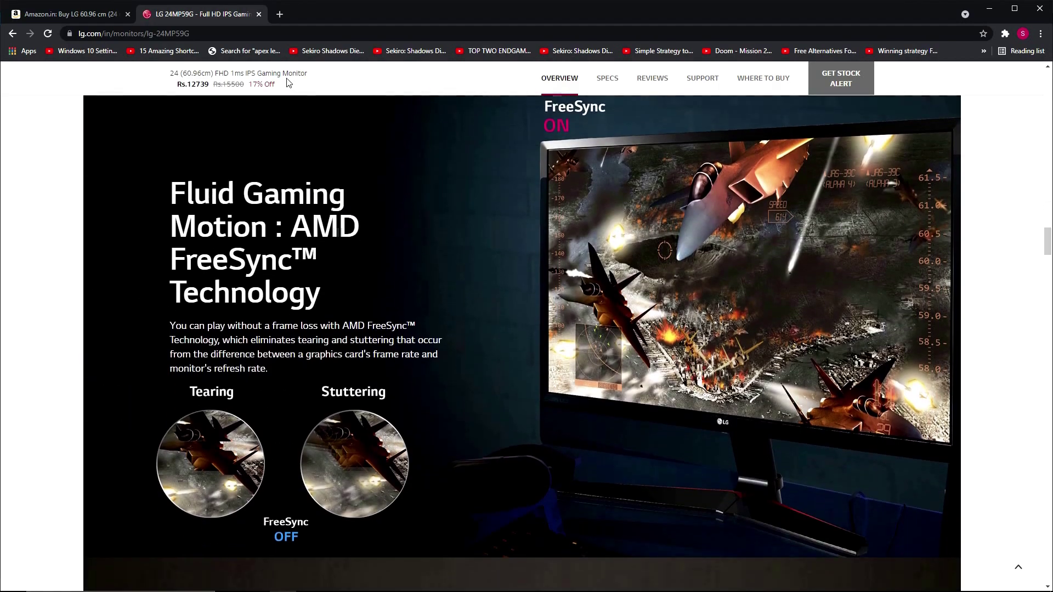
click(66, 14)
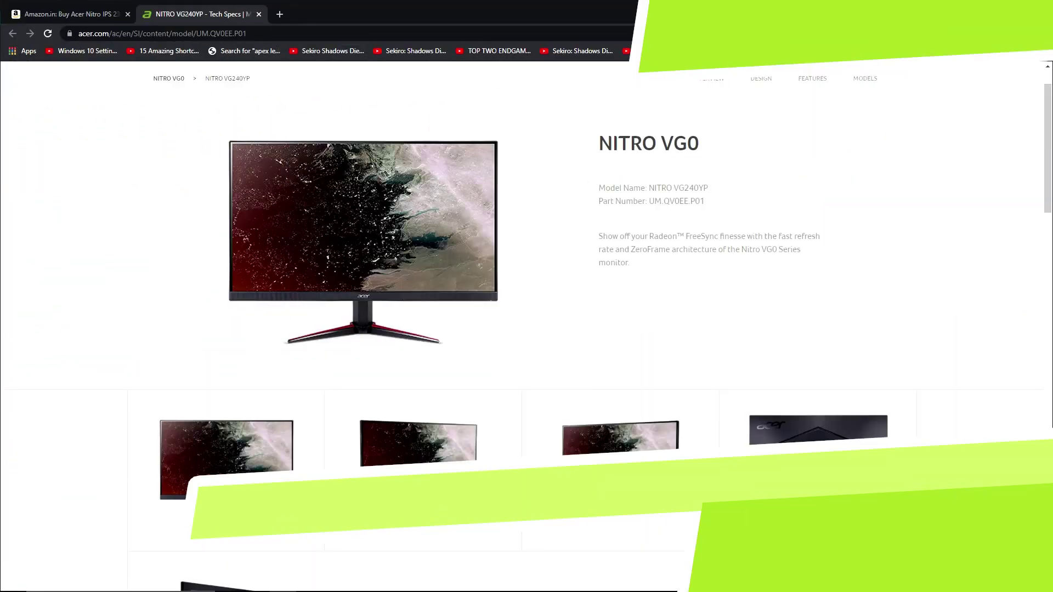
Switch from the Acer Nitro VG240YP spec page to its Amazon.in listing tab
click(61, 15)
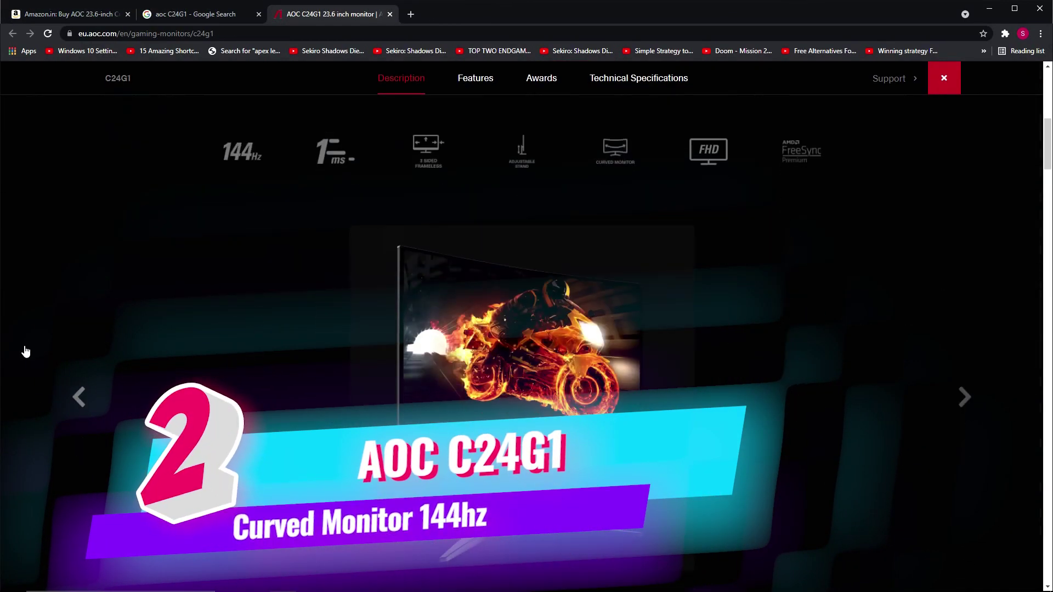
scroll(25, 350, down, 2)
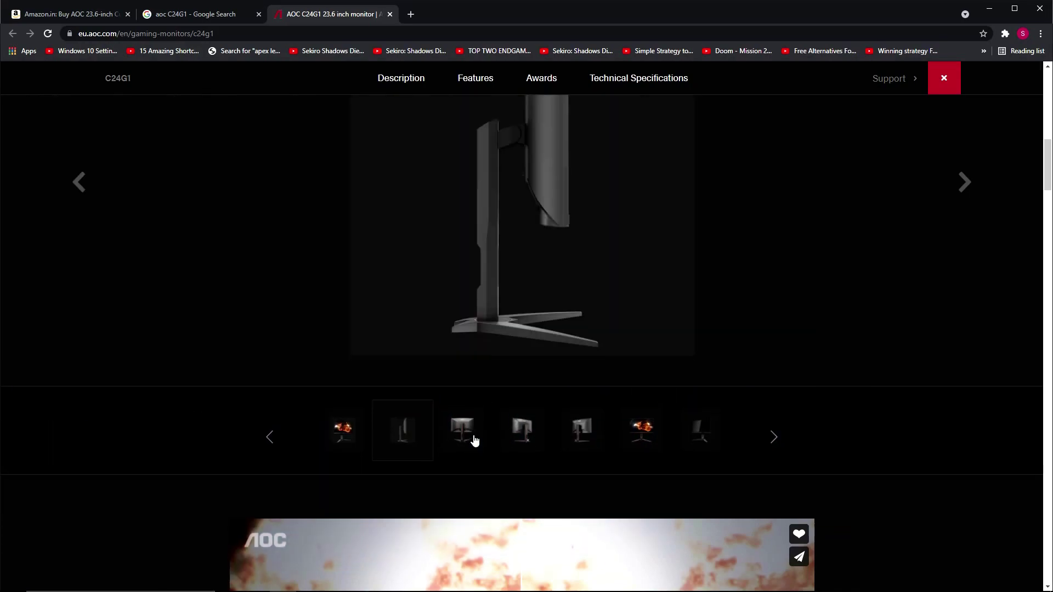
scroll(472, 439, up, 2)
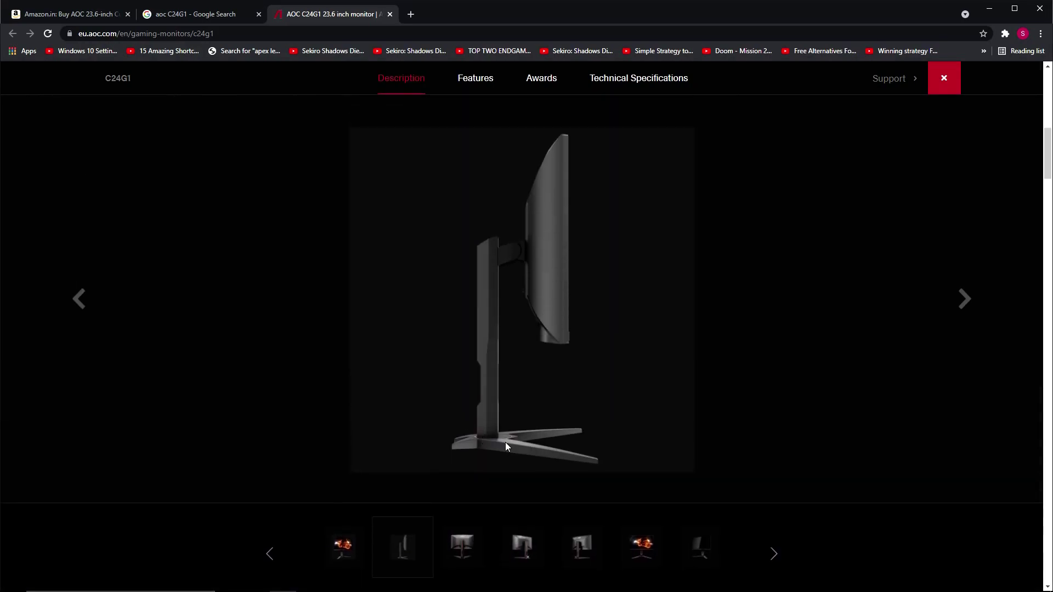
View the AOC C24G1 rear image and its Amazon.in listing, then the Samsung LC24RG50FQWXXL's listing
click(518, 540)
mouse_move(521, 544)
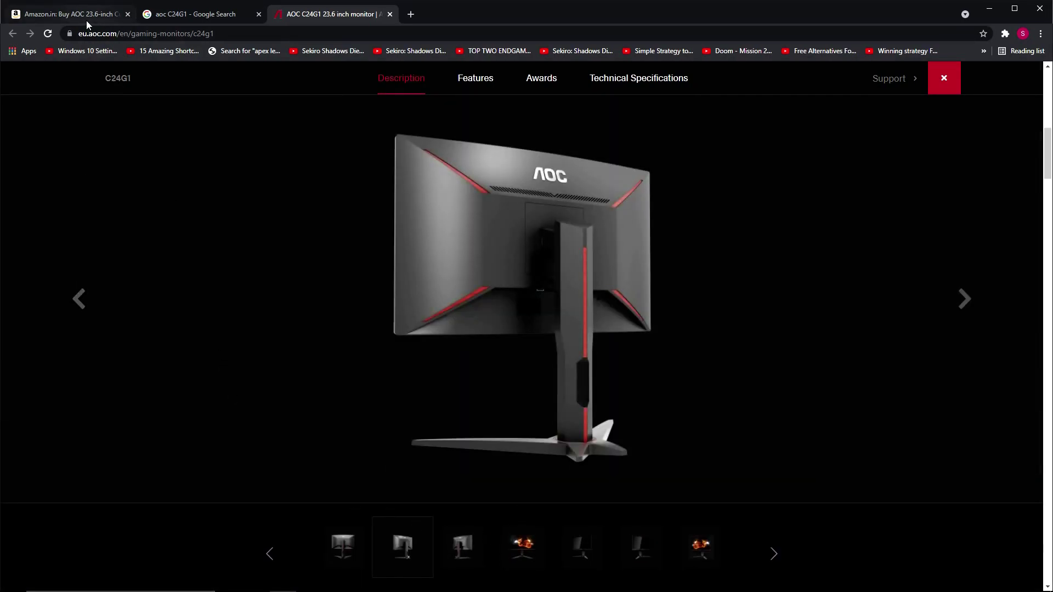
click(87, 14)
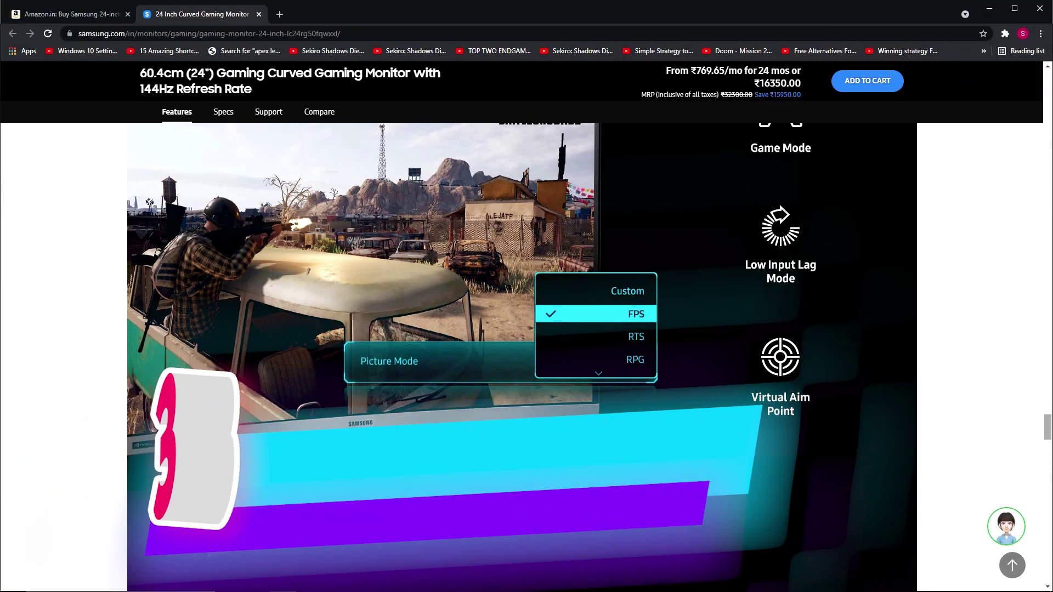
drag(1046, 421, 1046, 344)
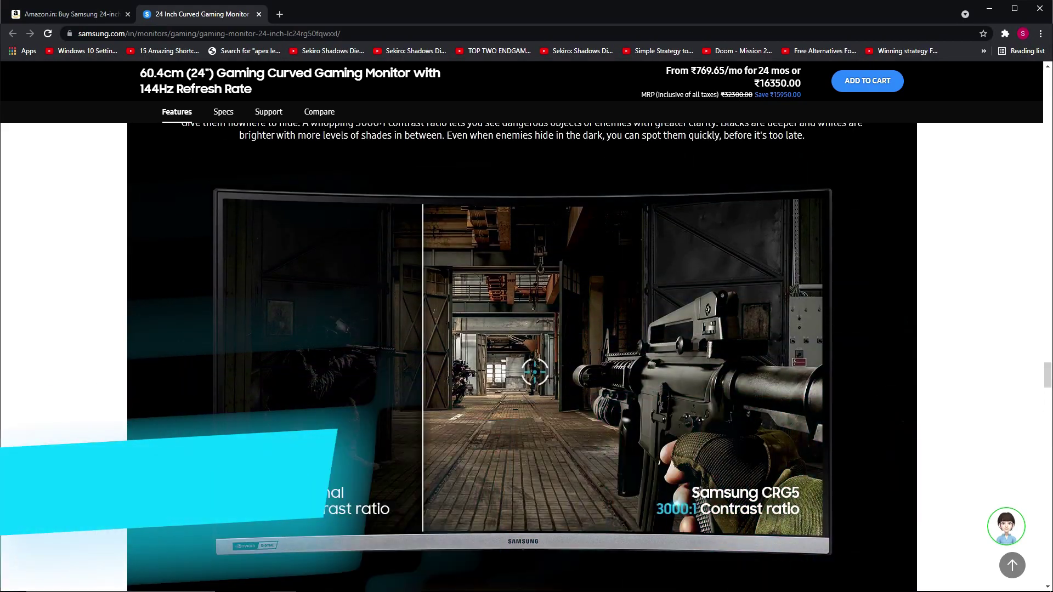
scroll(910, 342, up, 5)
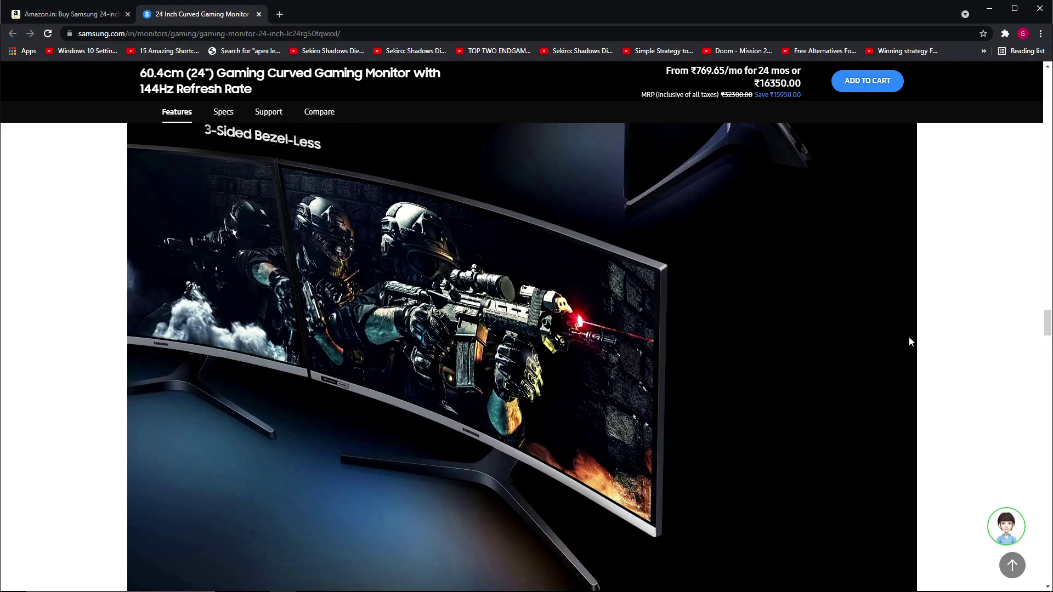
scroll(910, 342, up, 4)
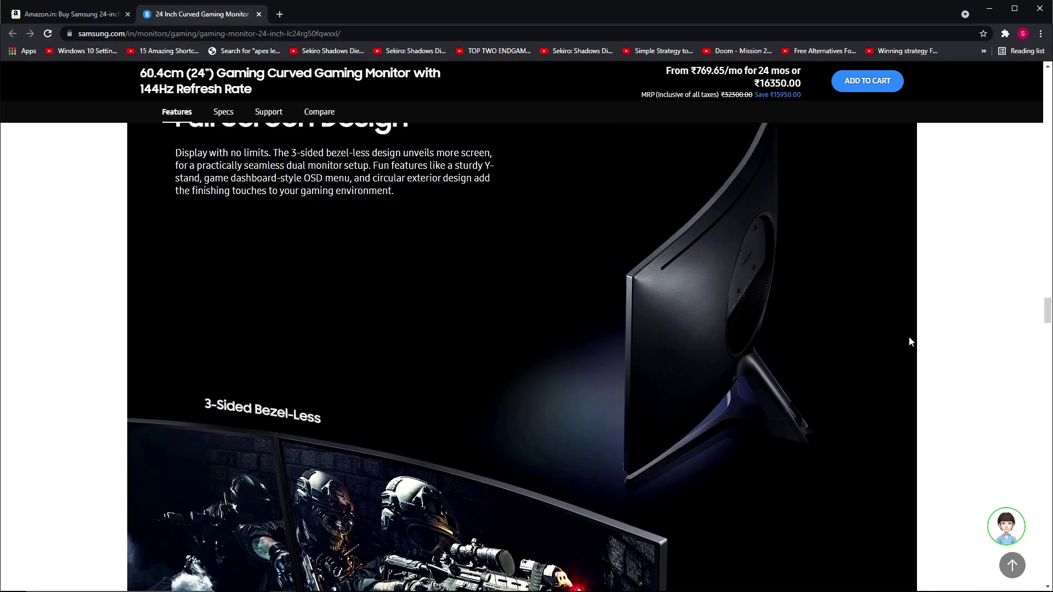
scroll(910, 342, up, 4)
scroll(909, 342, up, 4)
scroll(910, 342, up, 3)
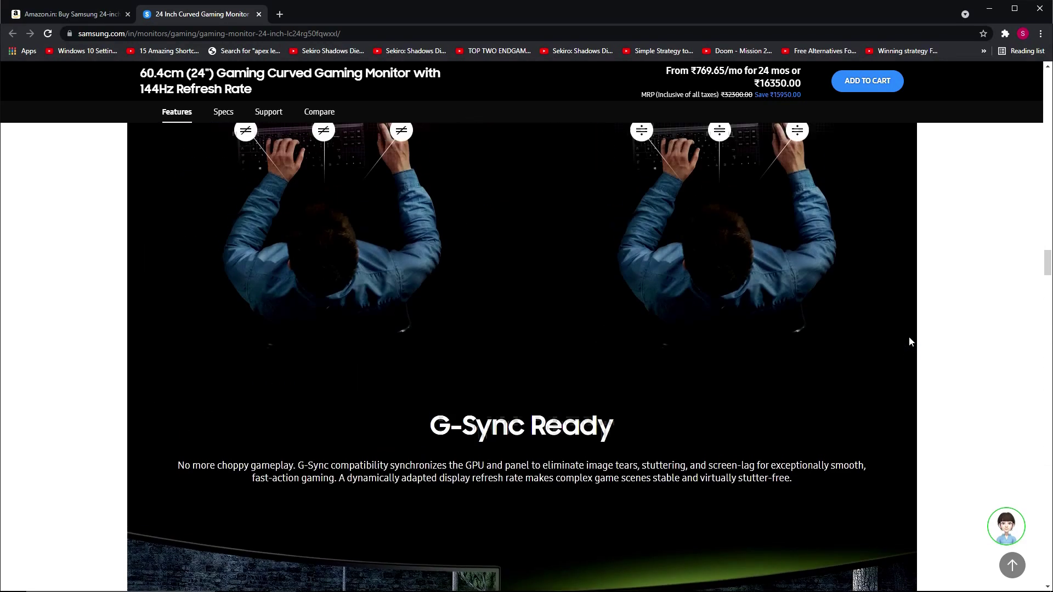
scroll(909, 342, up, 3)
click(66, 15)
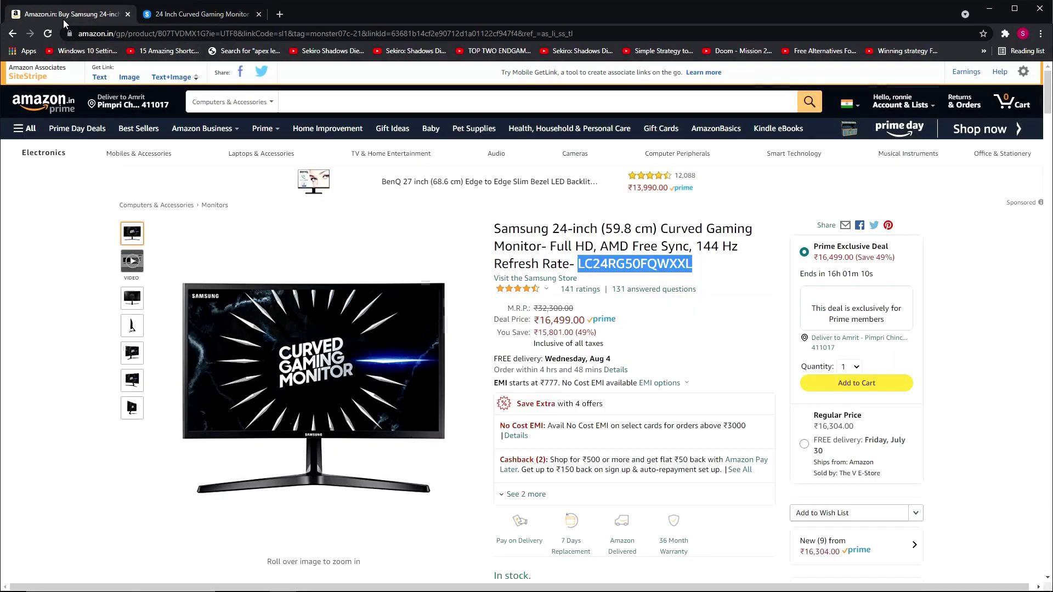